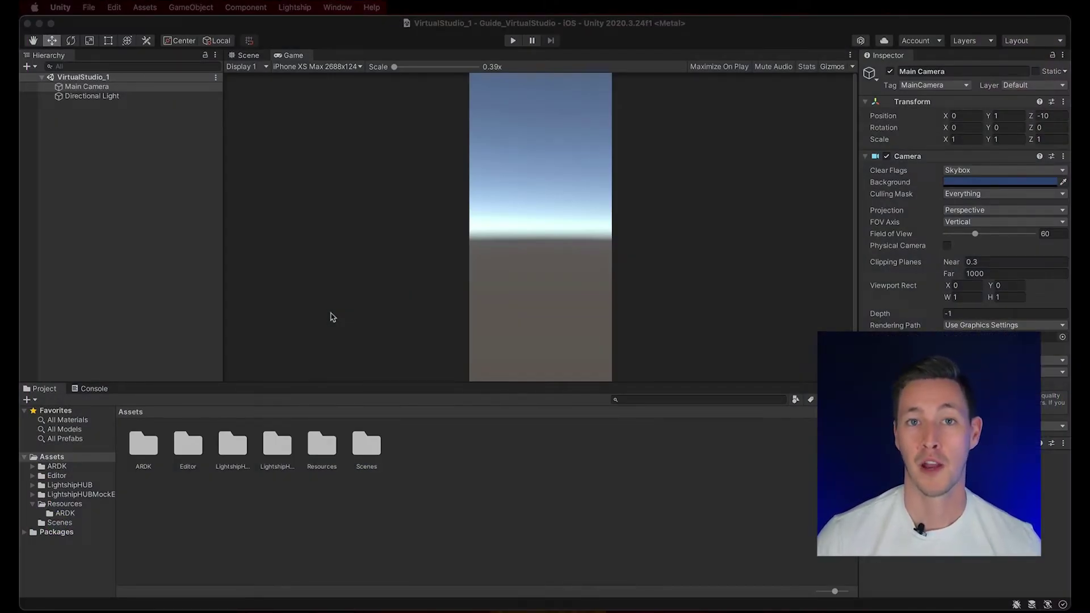
# - Delete the default Main Camera from the VirtualStudio_1 scene
pyautogui.click(83, 467)
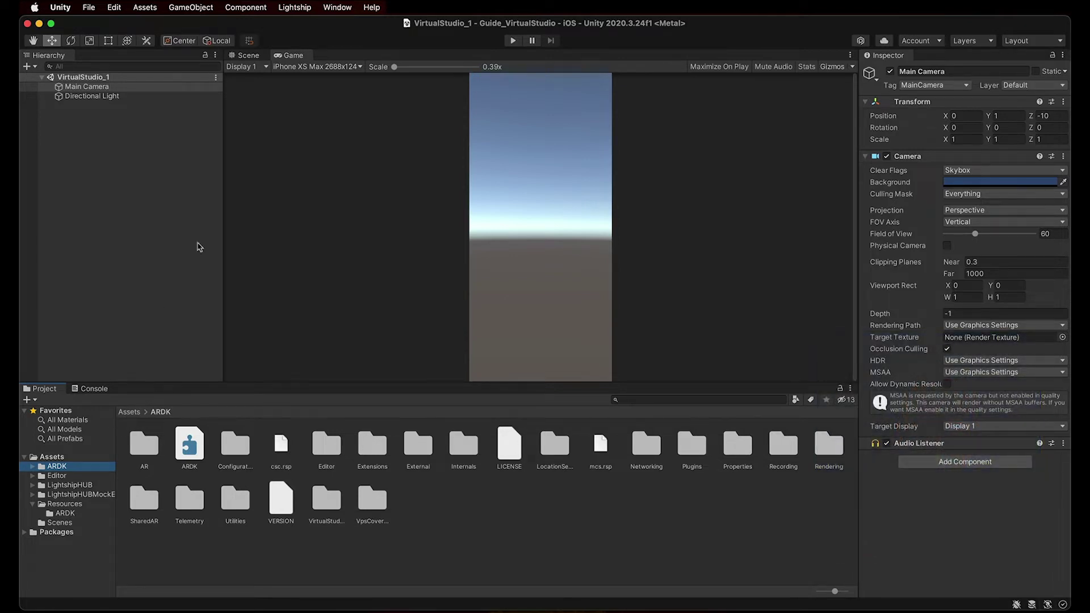
pyautogui.click(130, 90)
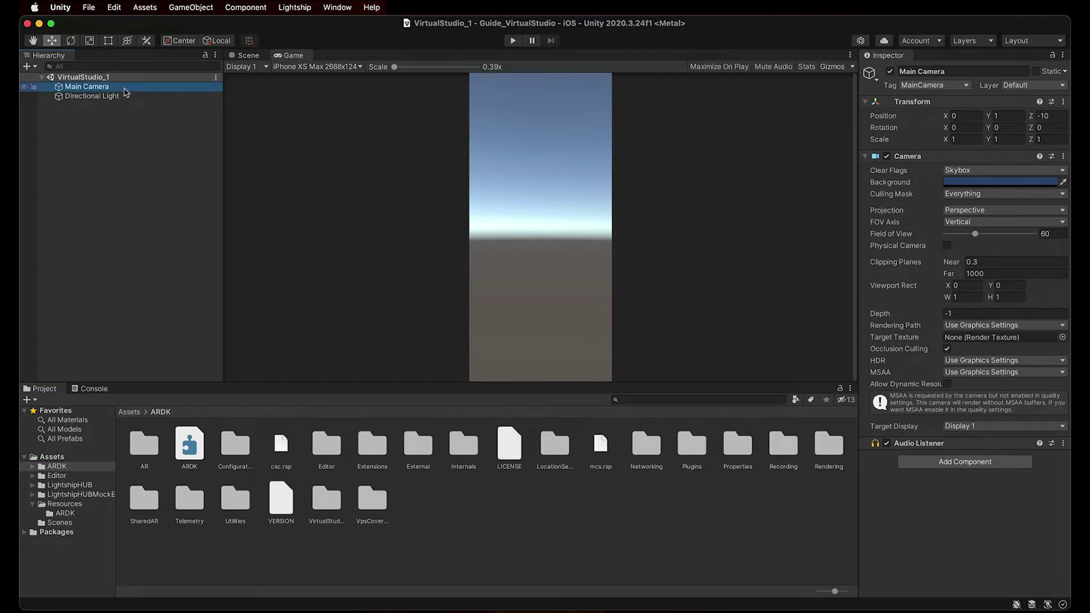
pyautogui.rightClick(126, 92)
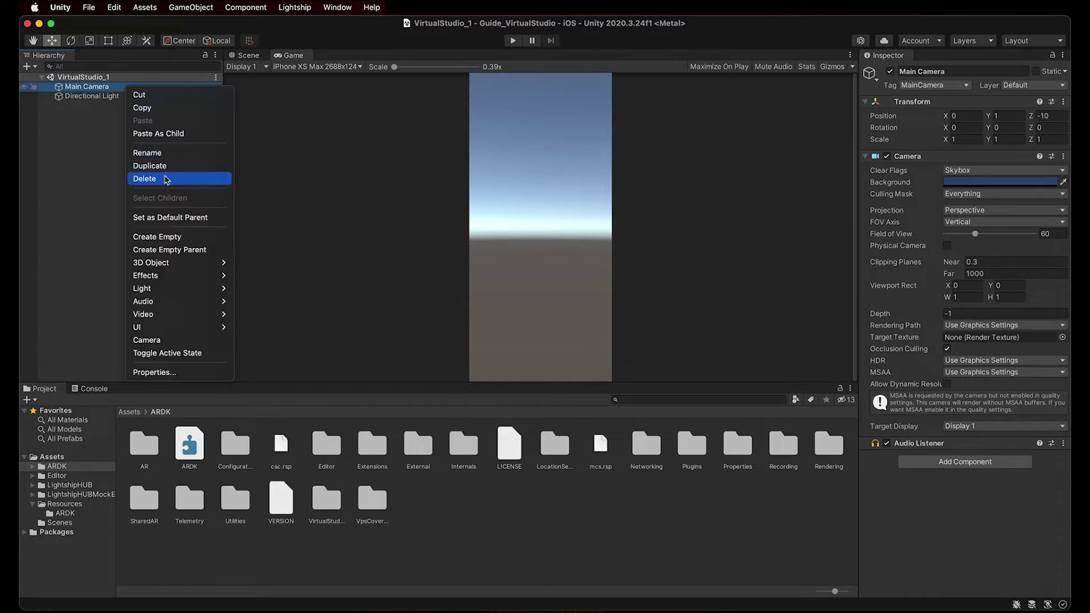
pyautogui.click(167, 180)
# - Add the ARSceneManager prefab found by searching 'arscene', then select its ARSceneCamera child
pyautogui.click(666, 399)
pyautogui.write('arsceneman')
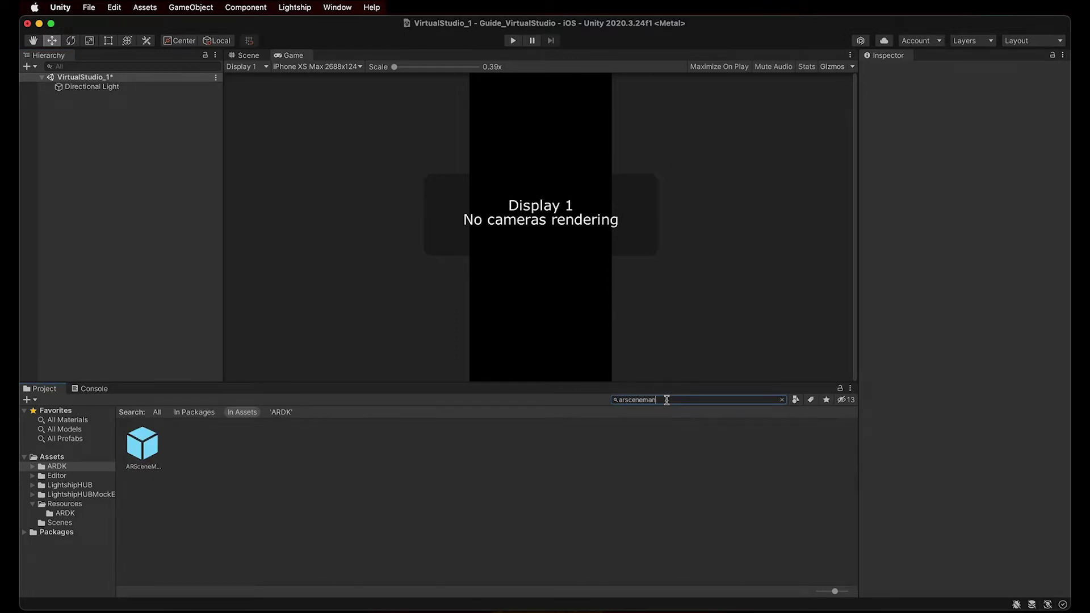
pyautogui.moveTo(149, 449); pyautogui.dragTo(105, 190)
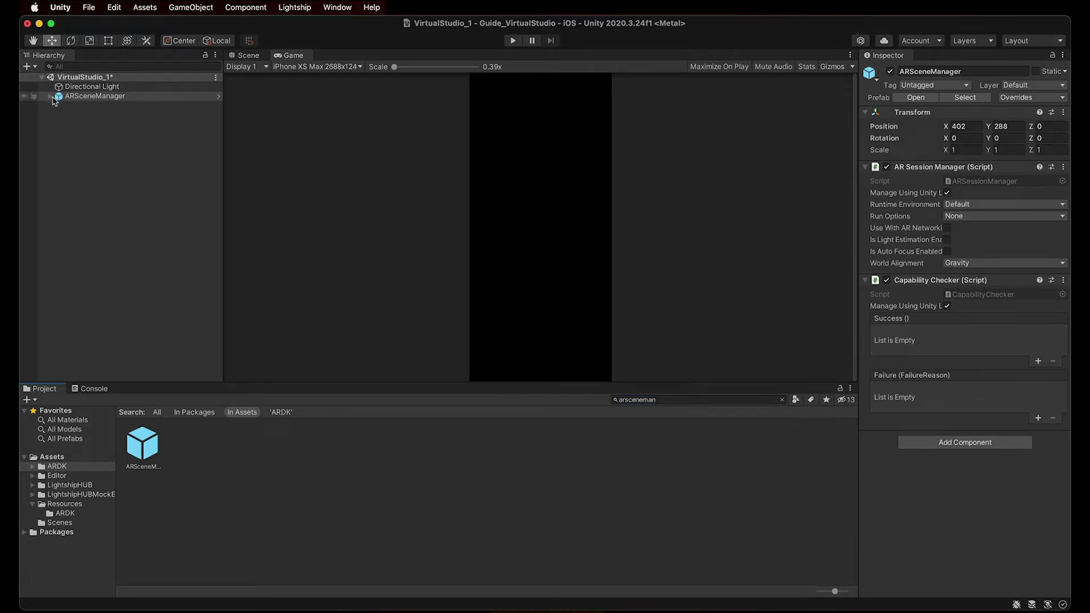
pyautogui.click(51, 97)
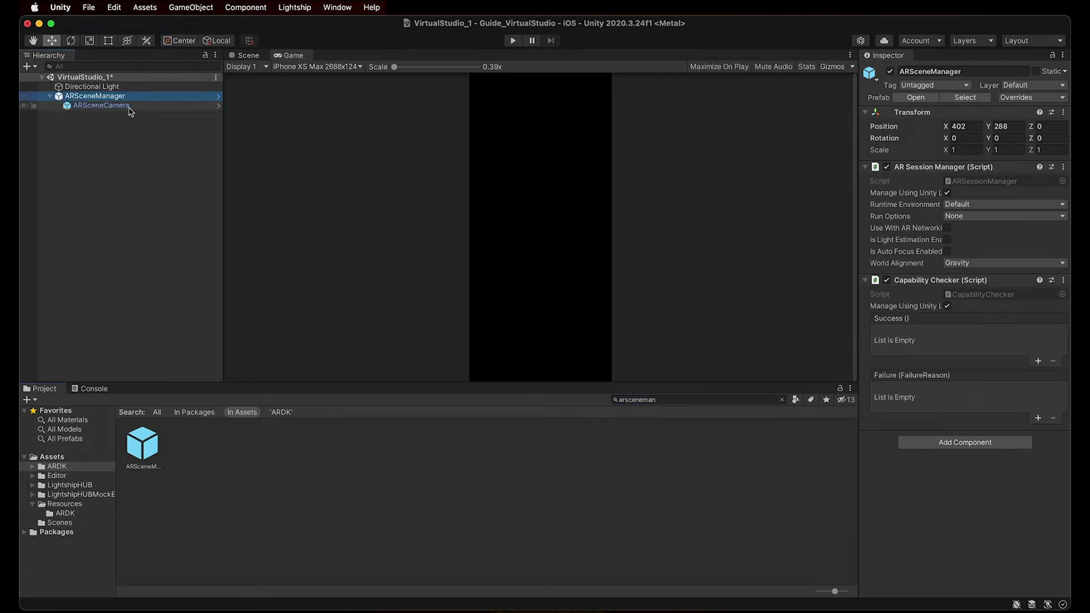
pyautogui.click(130, 107)
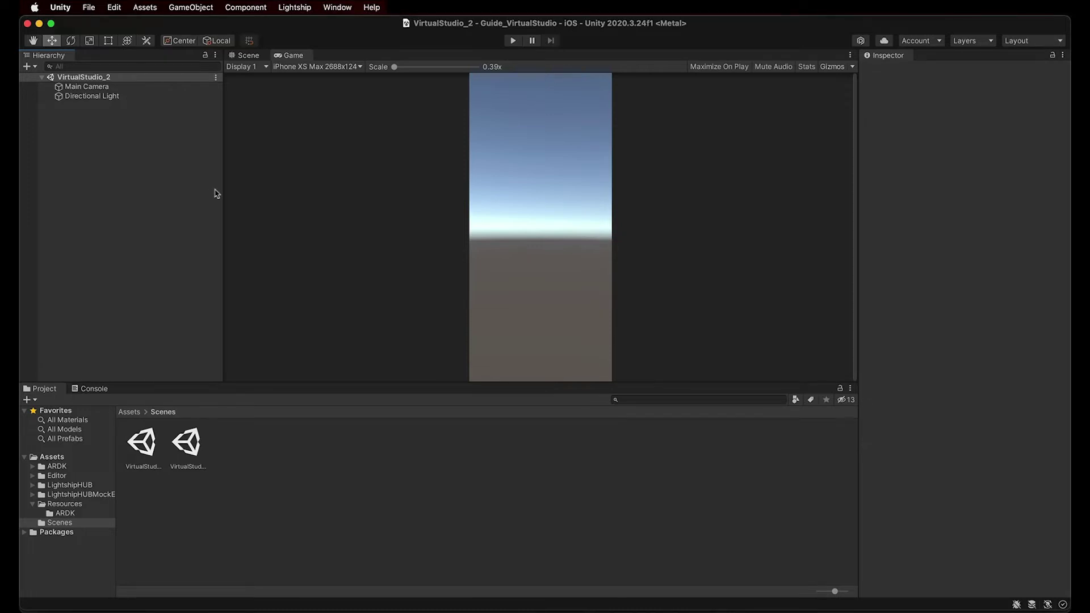
# - Browse the Lightship Hub Templates gallery and choose the Object Placement template
pyautogui.click(295, 8)
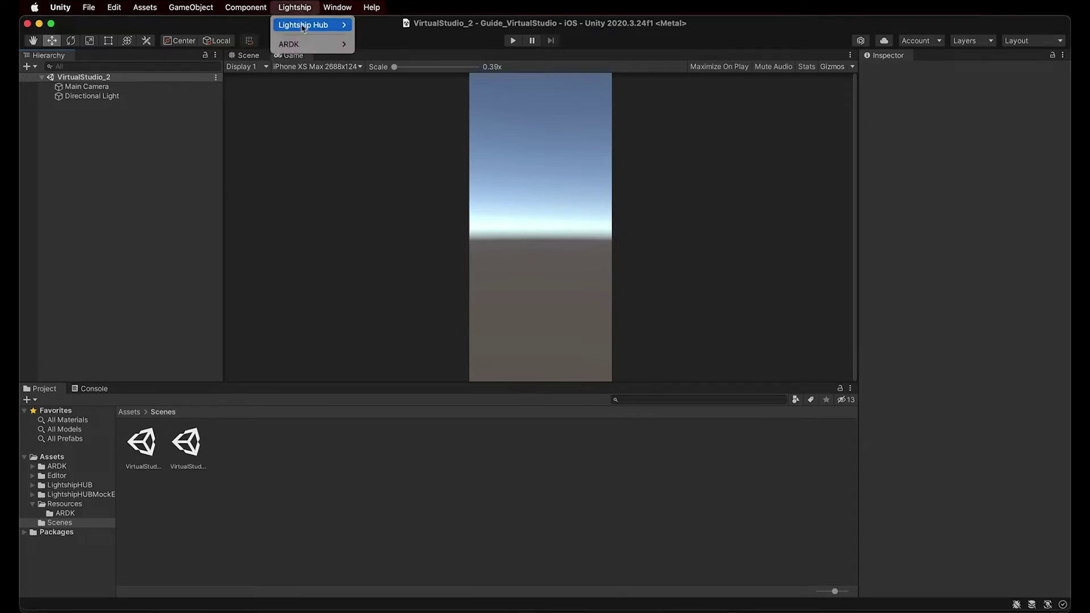
pyautogui.moveTo(307, 27)
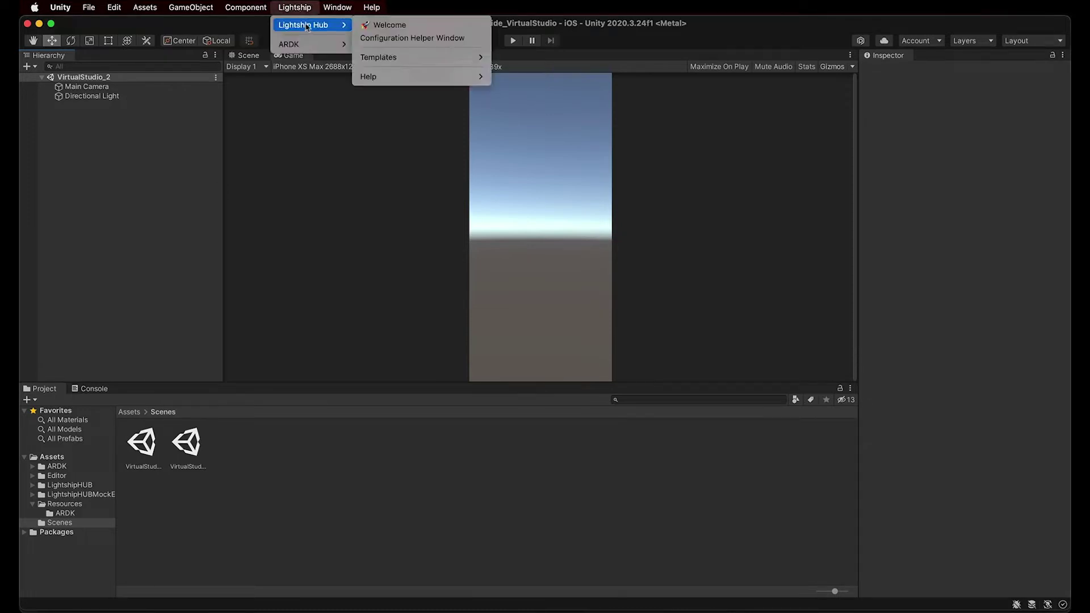
pyautogui.click(385, 26)
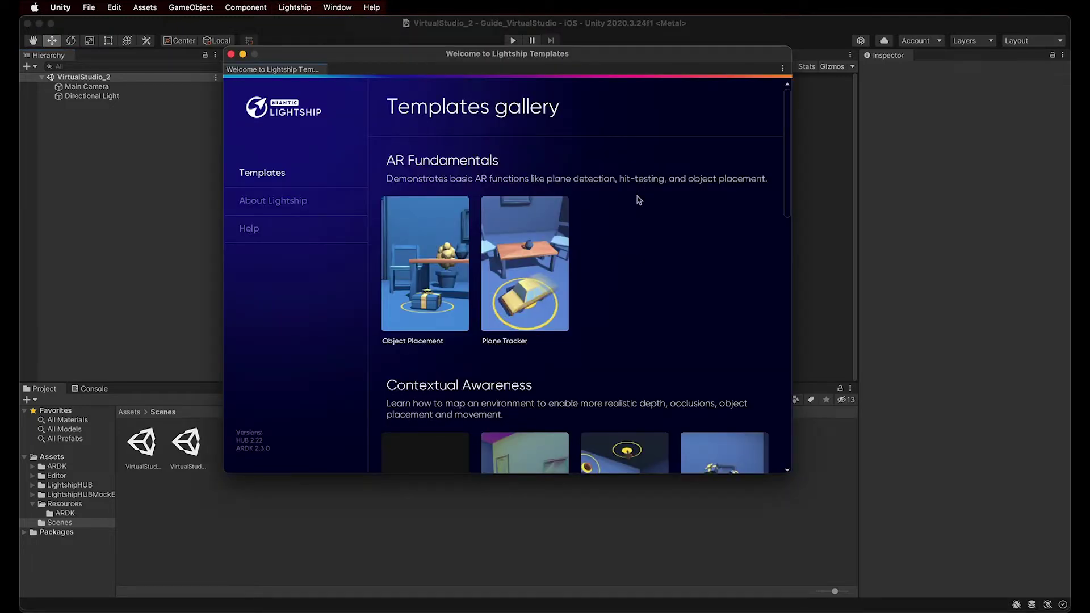
pyautogui.scroll(-4, 614, 223)
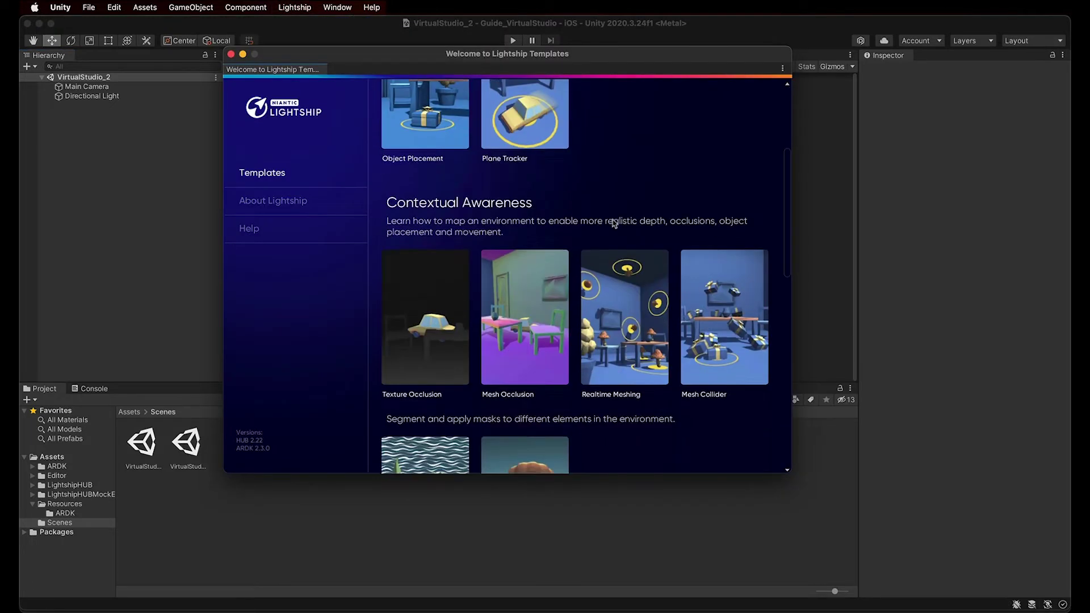
pyautogui.scroll(2, 511, 216)
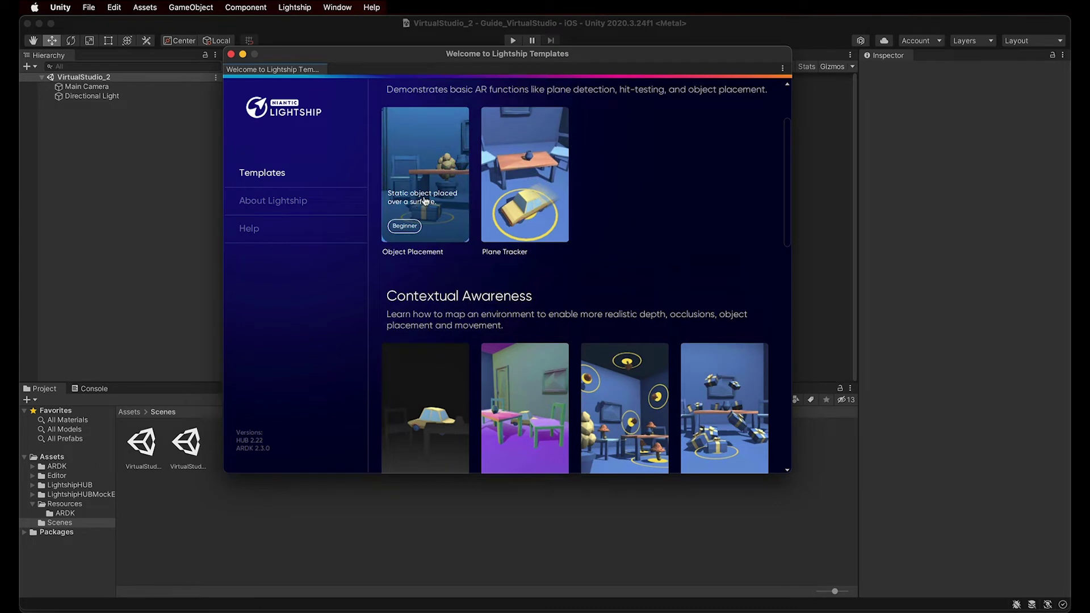
pyautogui.click(425, 201)
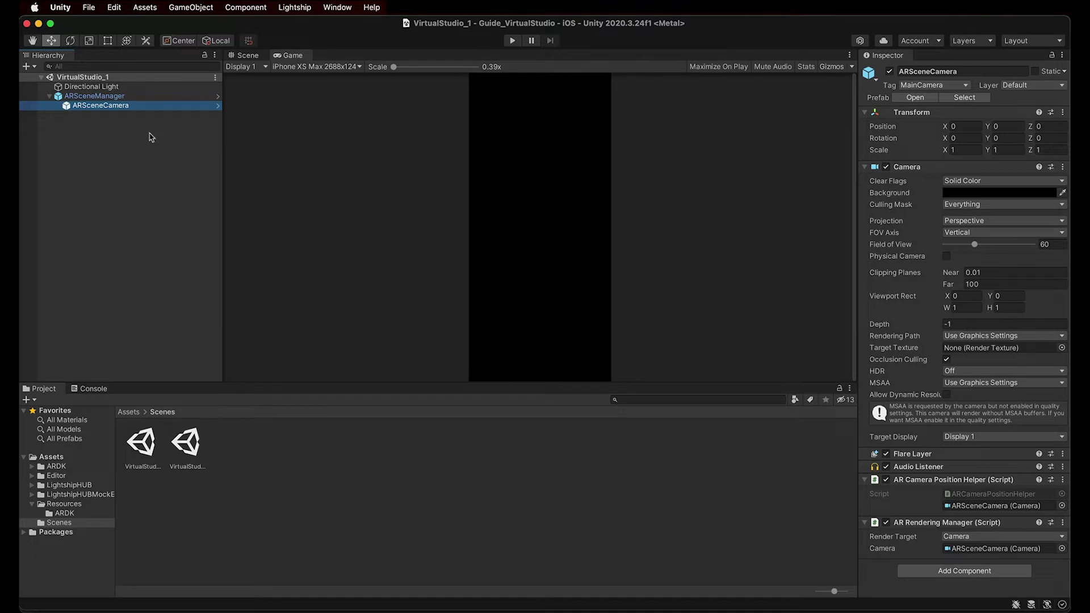
# - Bring up Lightship ARDK Virtual Studio and dock it beside the Project and Console tabs
pyautogui.click(295, 7)
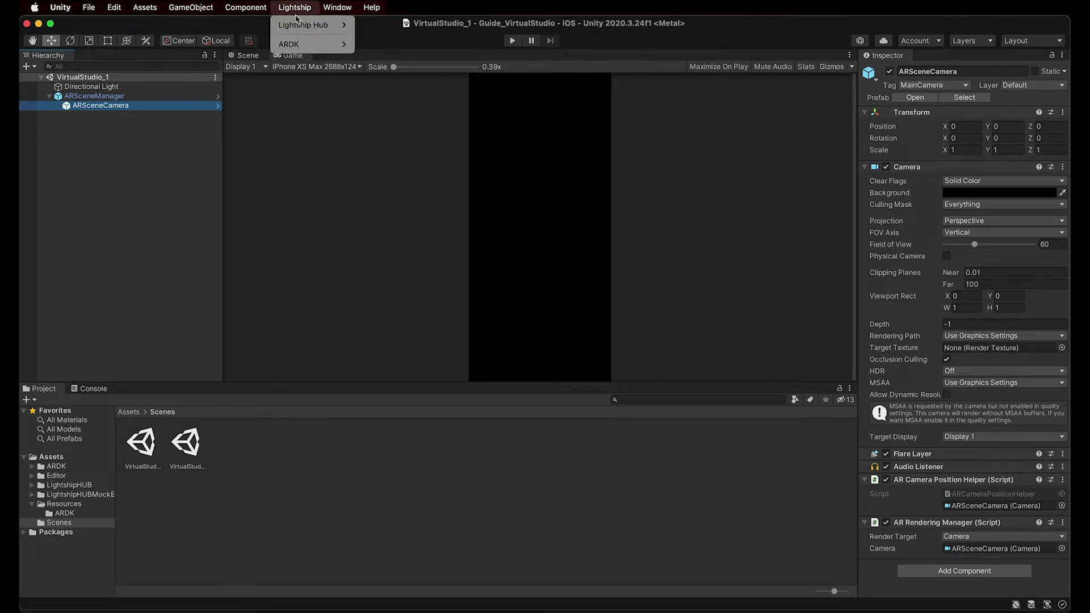
pyautogui.moveTo(295, 45)
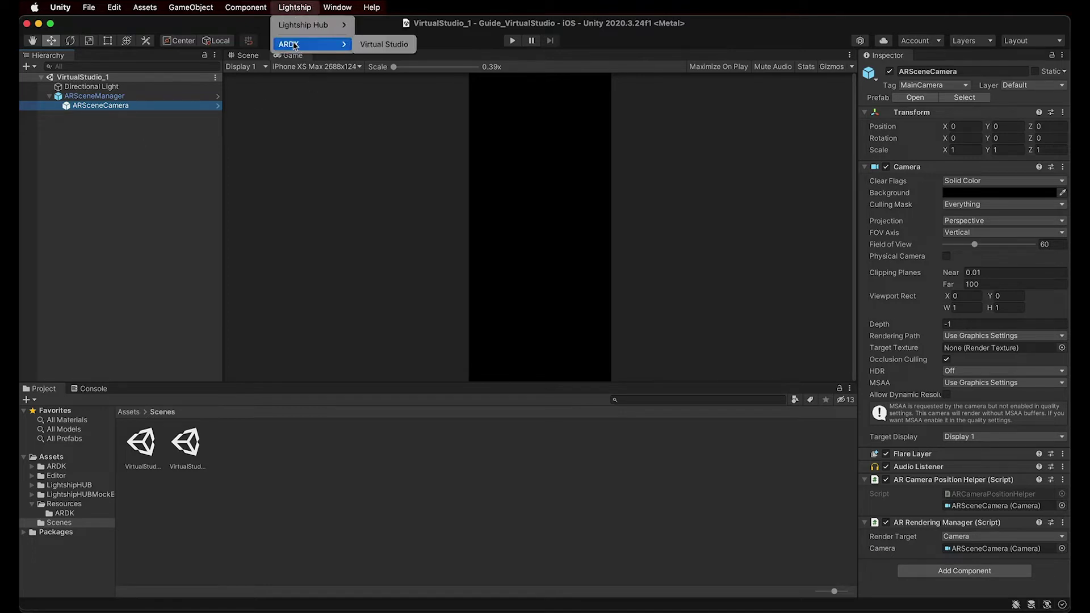
pyautogui.click(384, 44)
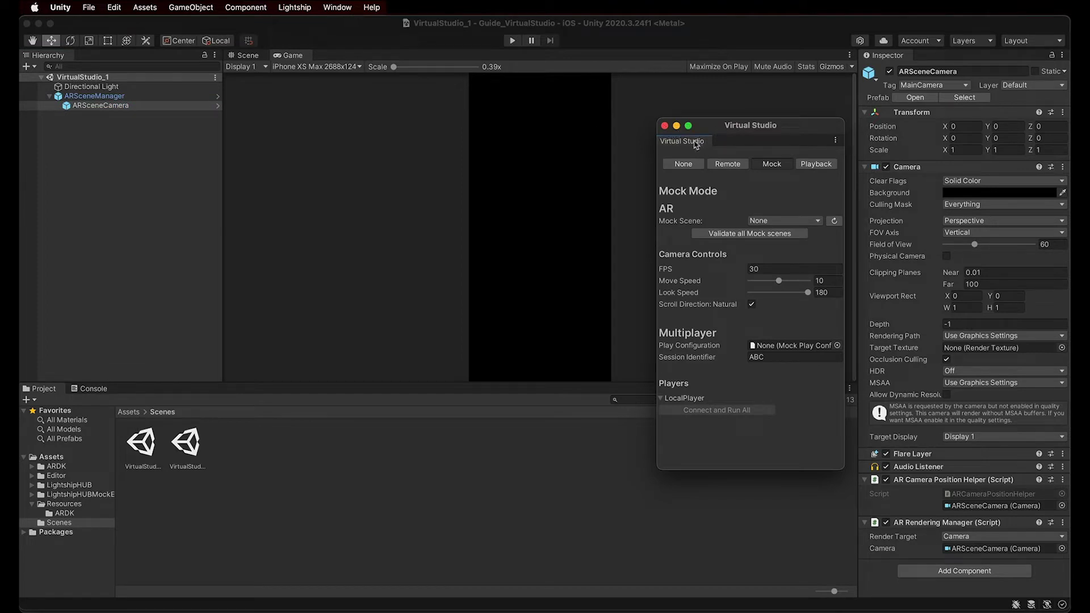
pyautogui.moveTo(695, 146); pyautogui.dragTo(772, 505)
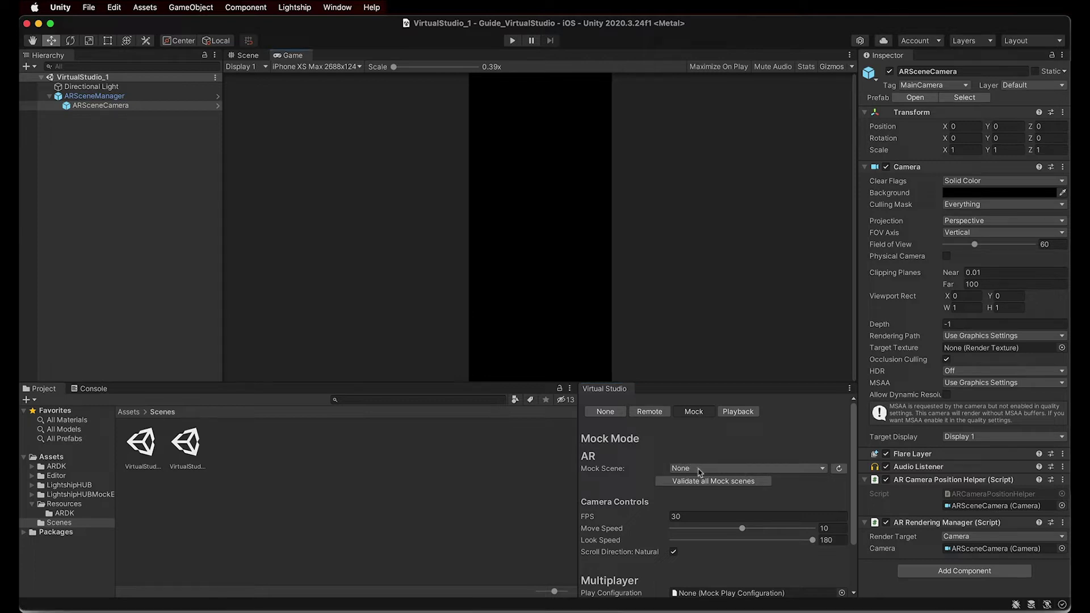
# - Review the mock scenes (ExteriorScene, InteriorScene, MeshInteriorScene), leave None, and switch to Chrome
pyautogui.click(732, 471)
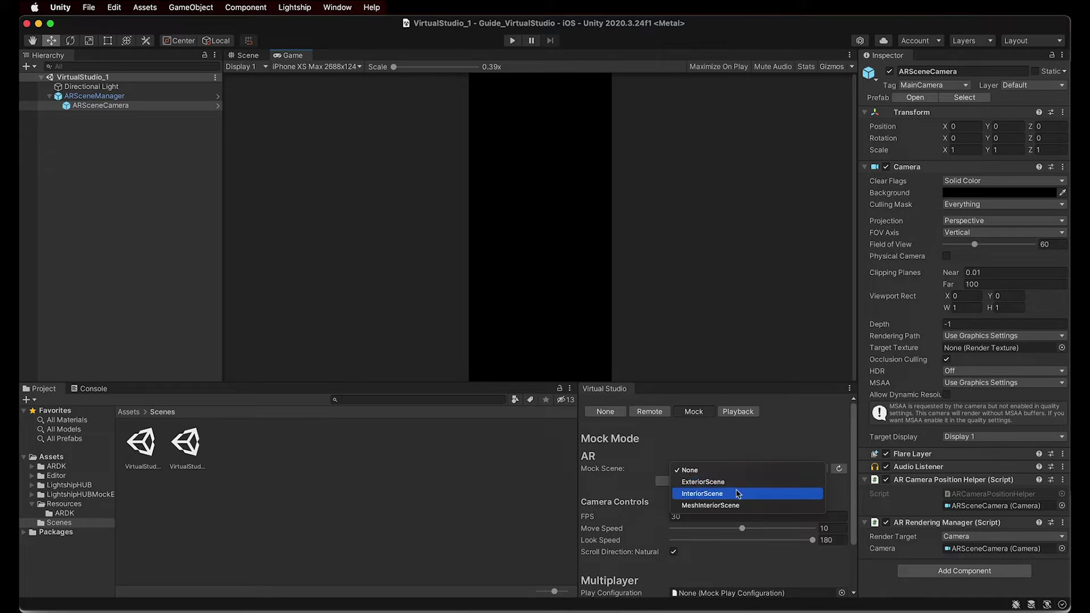
pyautogui.click(765, 446)
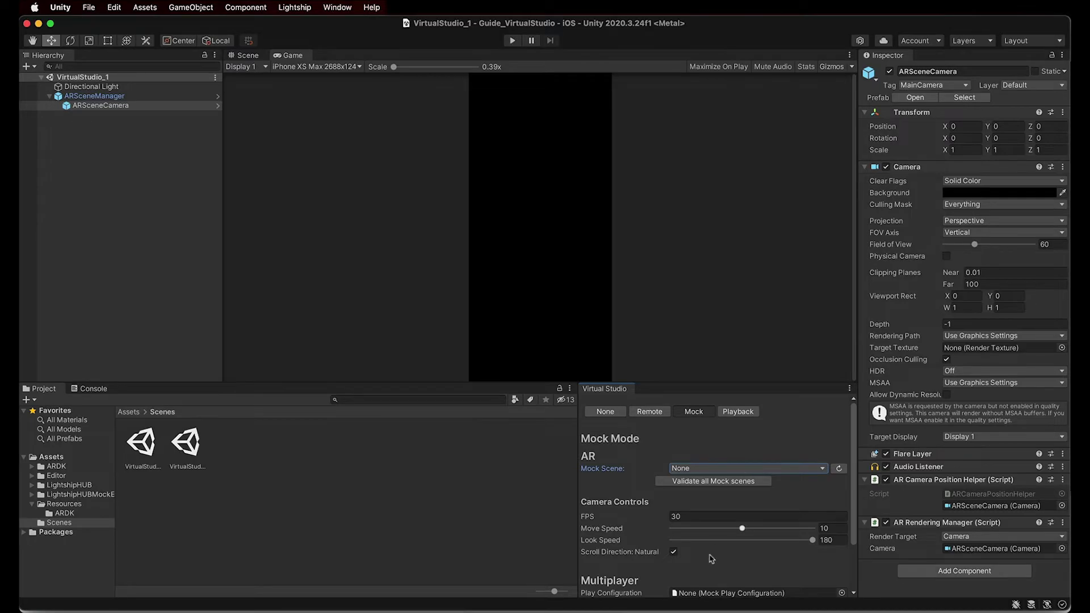
pyautogui.click(684, 608)
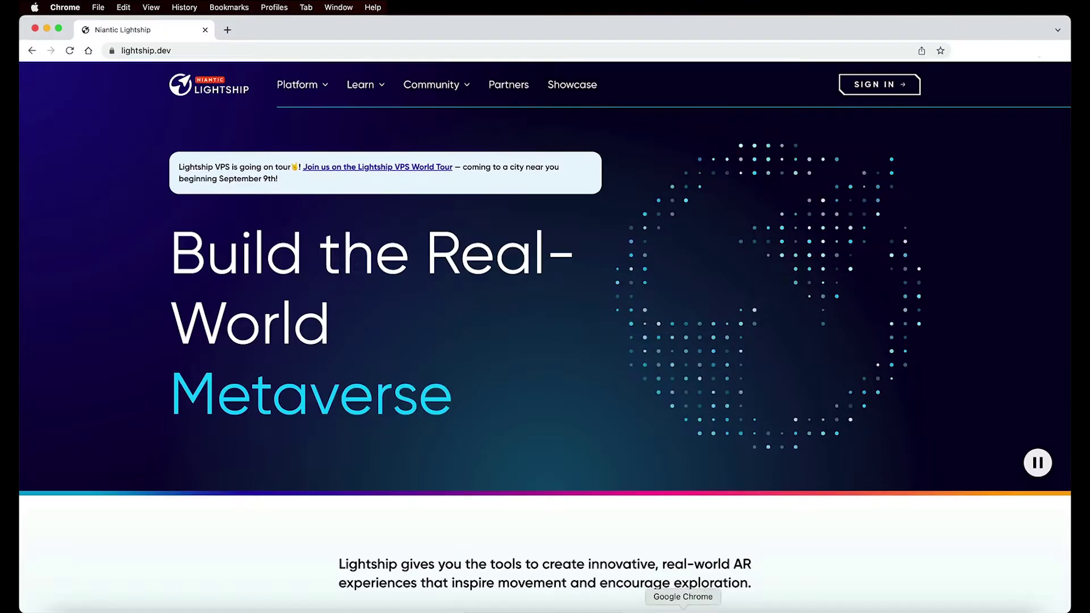
# - Sign in on lightship.dev and scroll the Downloads page to Example Projects
pyautogui.click(879, 89)
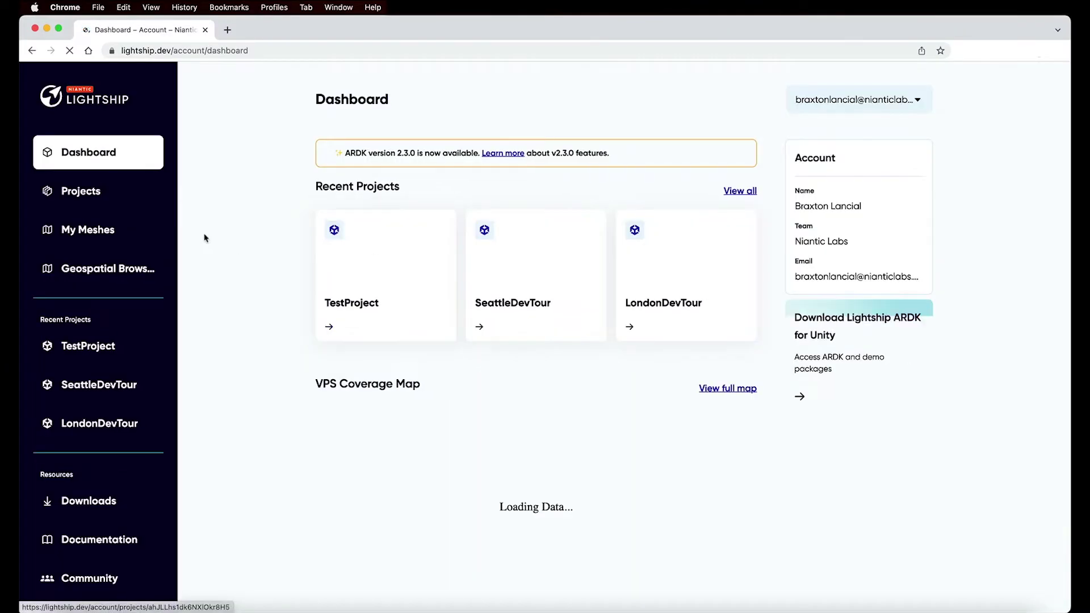
pyautogui.click(108, 502)
pyautogui.scroll(-5, 738, 361)
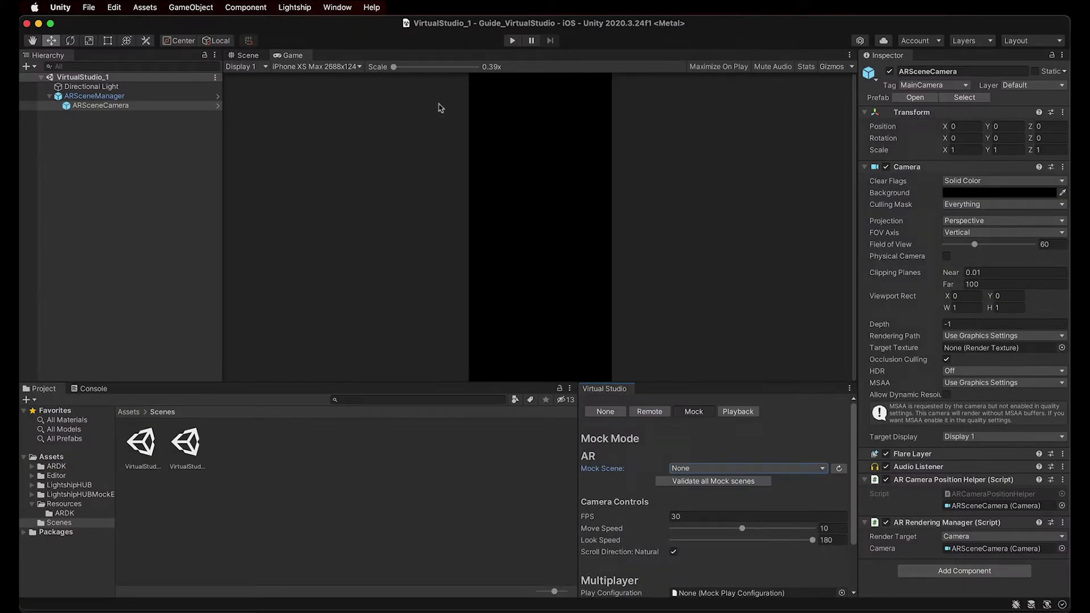
# - Import all files of ardk-mock-env-2.3.0.unitypackage from ARDK/MockEnvironments/Version_2_3
pyautogui.click(144, 8)
pyautogui.moveTo(193, 161)
pyautogui.click(309, 161)
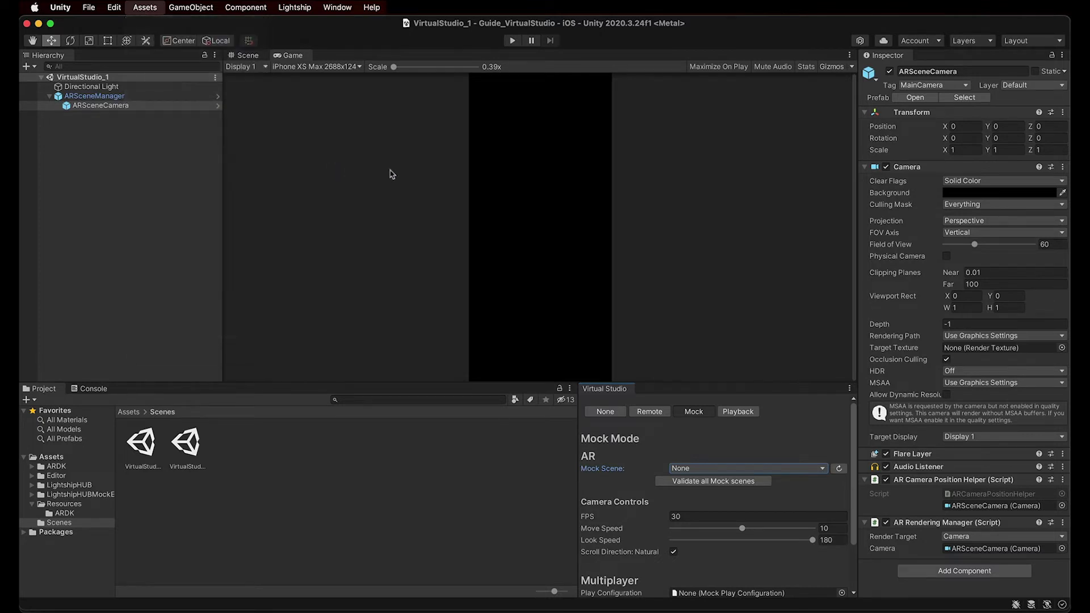
pyautogui.click(593, 119)
pyautogui.click(591, 144)
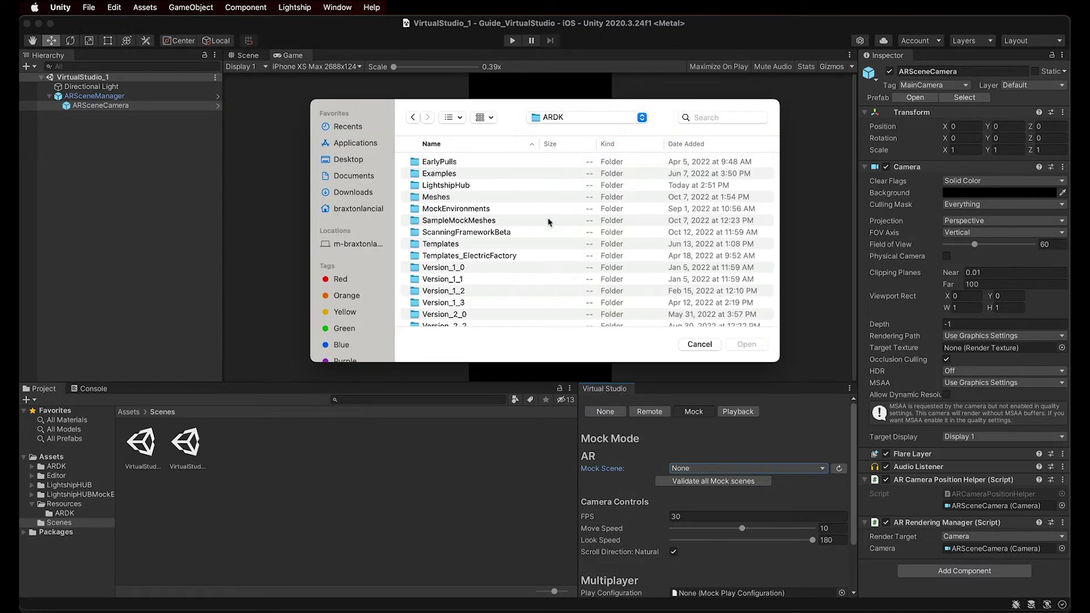
pyautogui.doubleClick(495, 214)
pyautogui.click(489, 174)
pyautogui.doubleClick(489, 174)
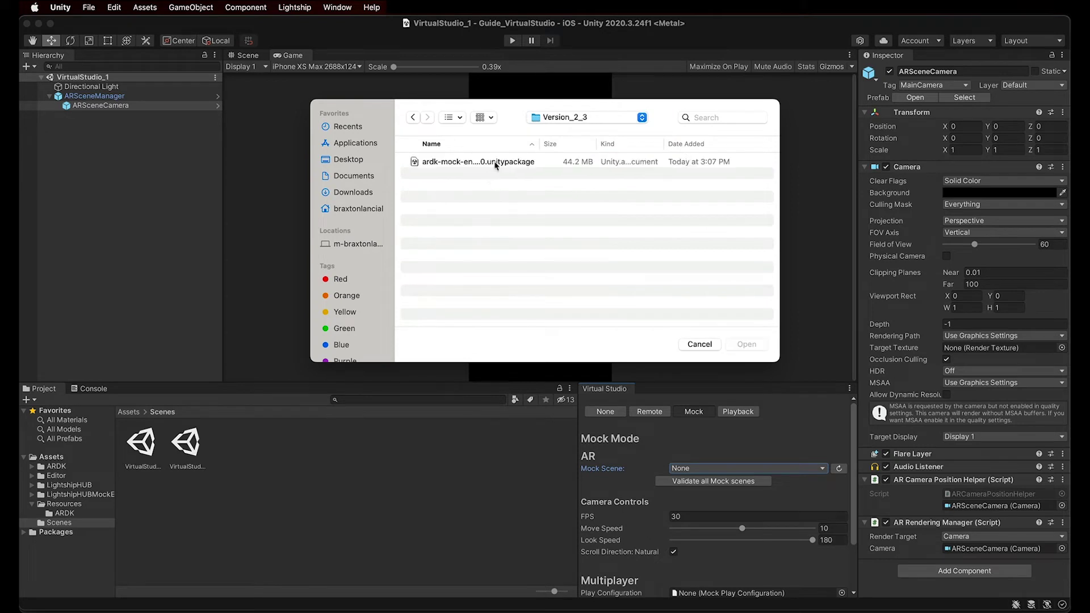
pyautogui.doubleClick(496, 162)
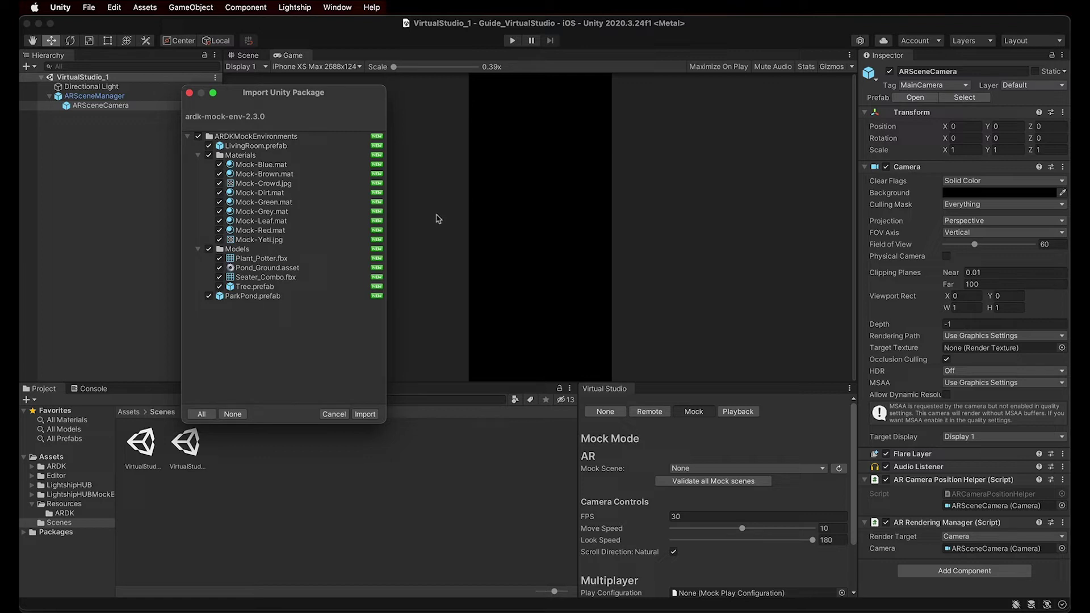
pyautogui.click(365, 414)
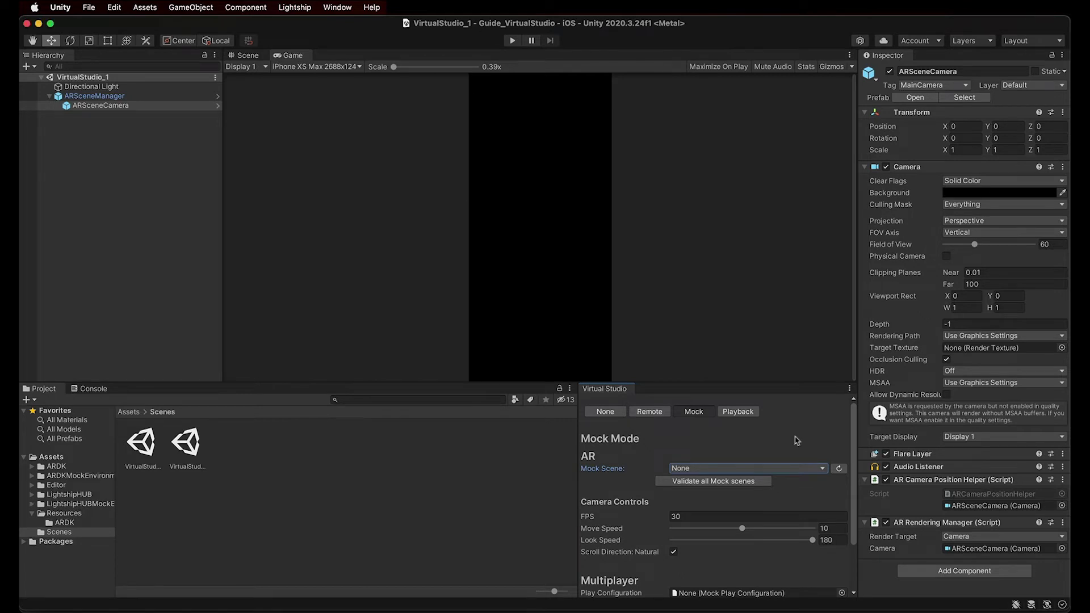
# - Pick ExteriorScene from the Virtual Studio Mock Scene dropdown
pyautogui.click(803, 467)
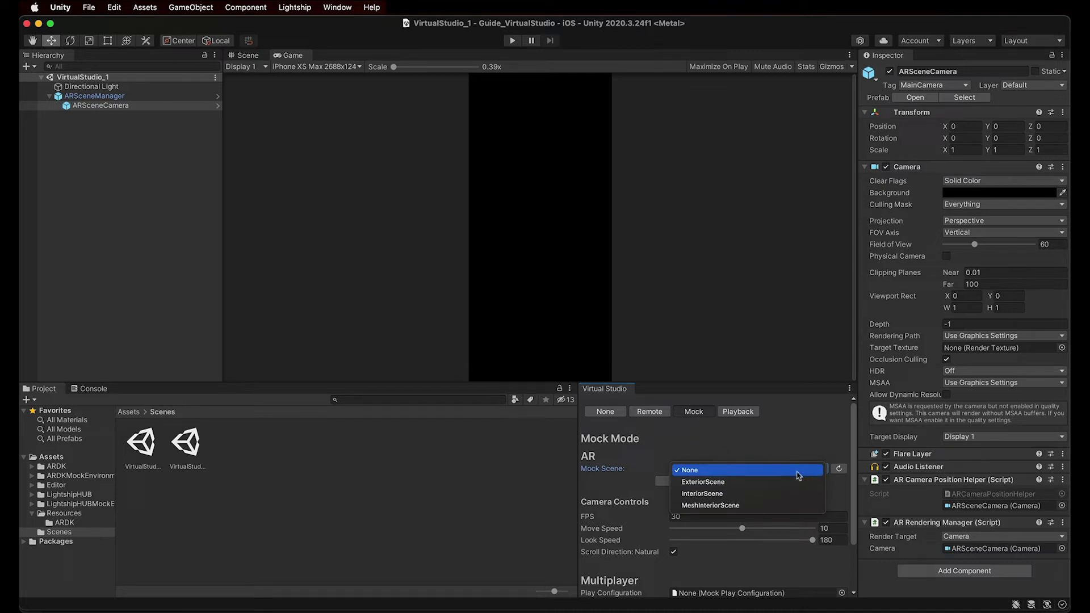
pyautogui.click(746, 483)
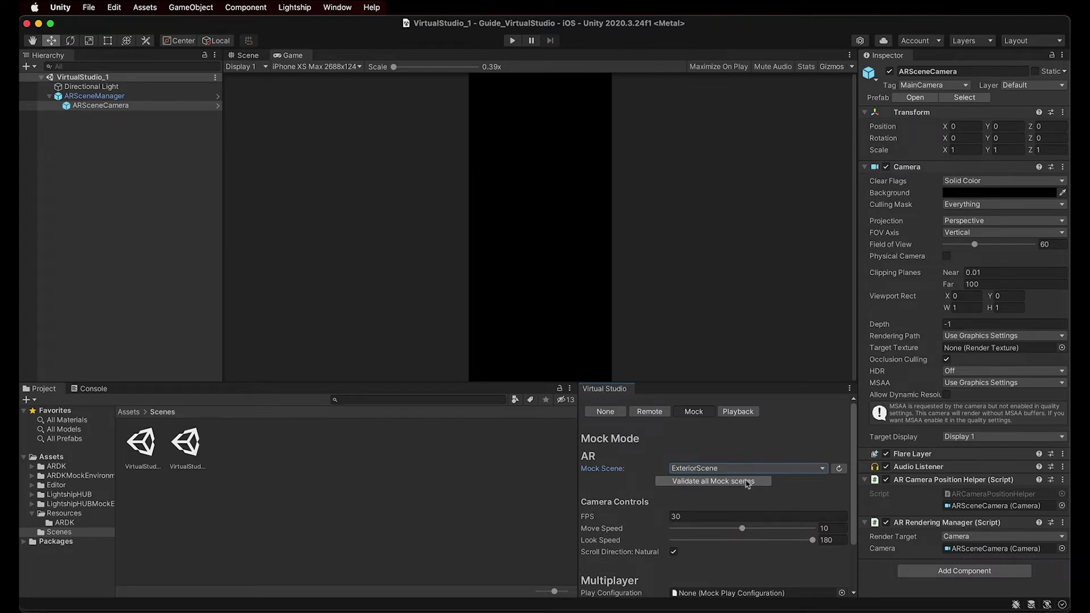
pyautogui.click(513, 41)
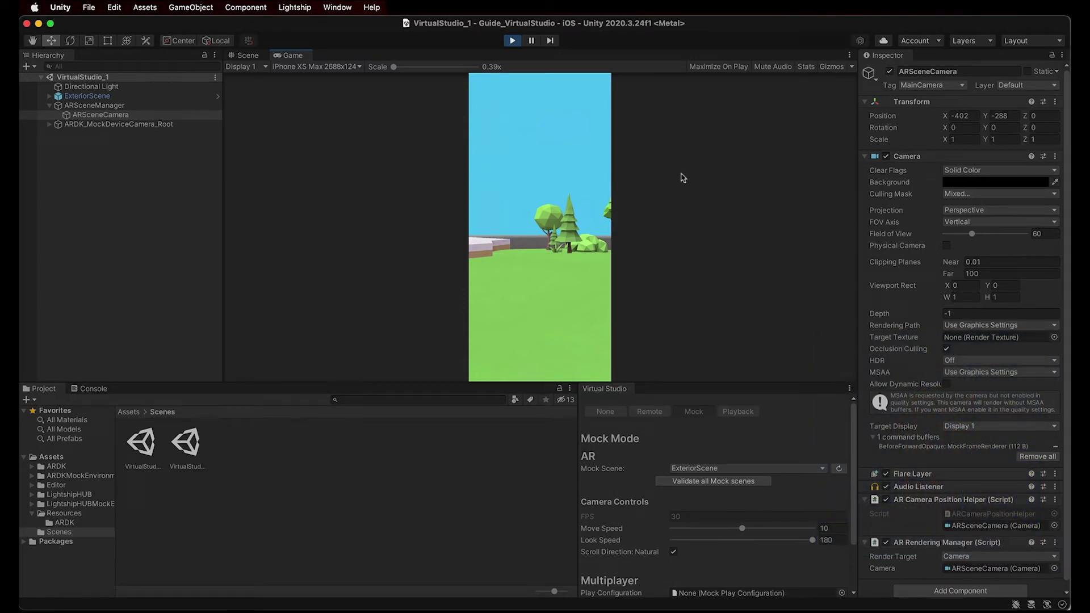
pyautogui.press('a')
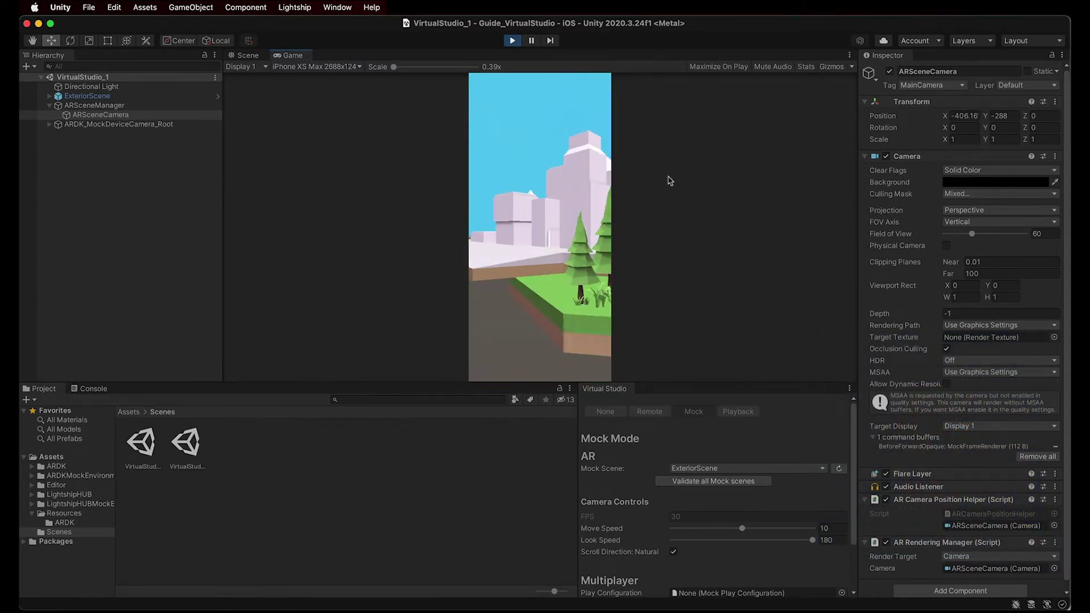
pyautogui.press('d')
pyautogui.press('w')
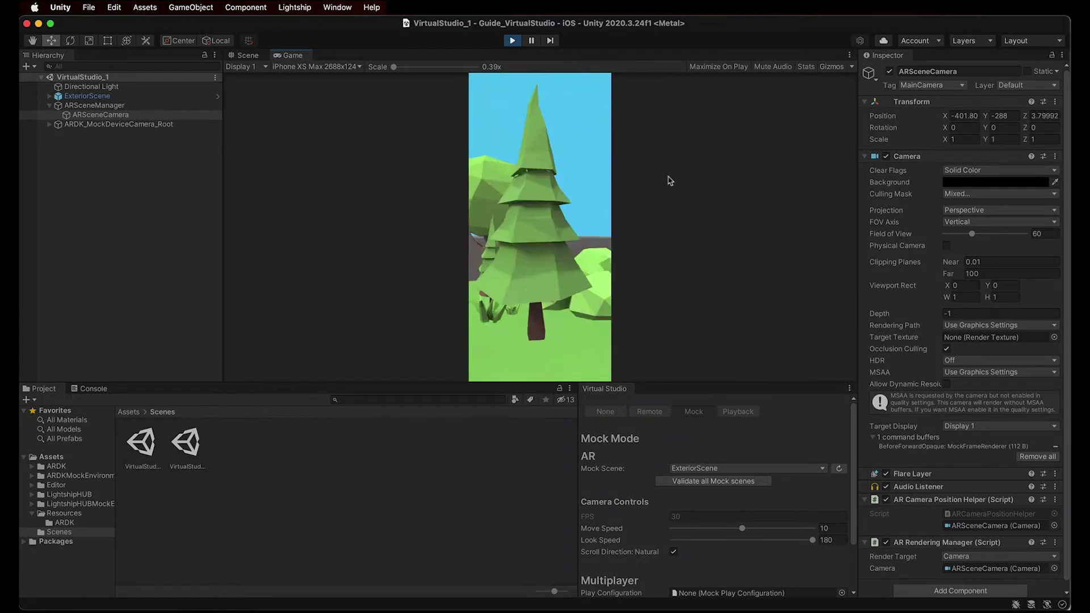
pyautogui.press('s')
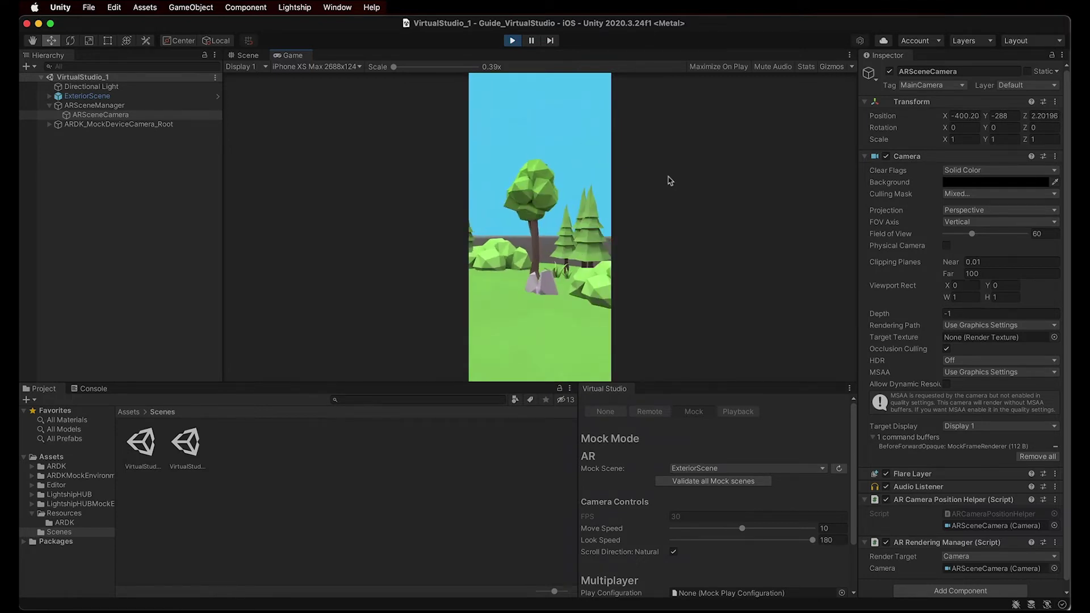
pyautogui.press('d')
pyautogui.moveTo(652, 180); pyautogui.dragTo(569, 193, button='right')
pyautogui.moveTo(553, 191); pyautogui.dragTo(545, 192, button='right')
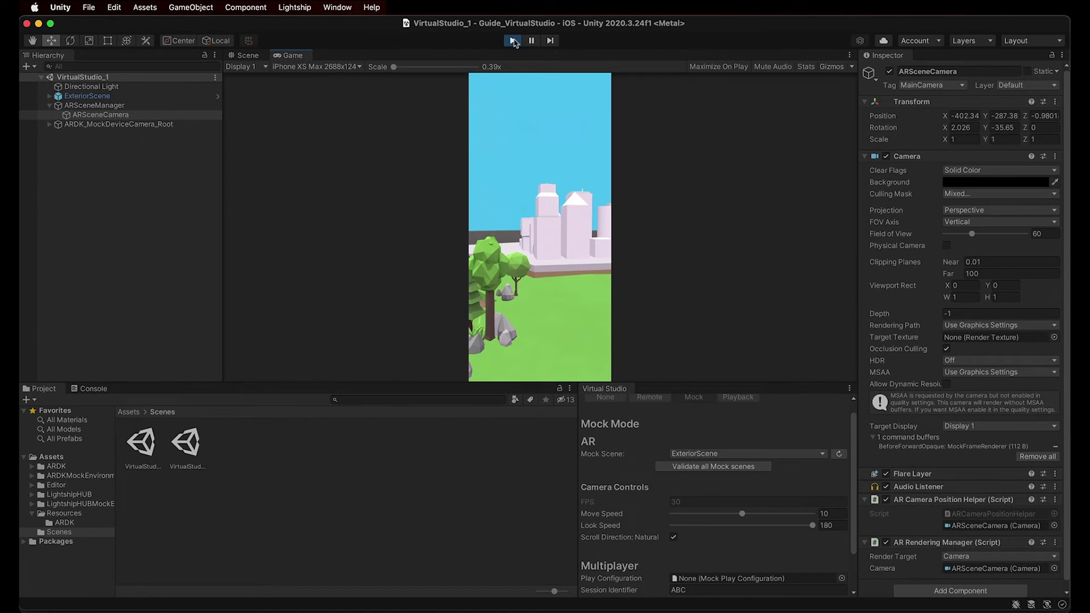
pyautogui.click(513, 41)
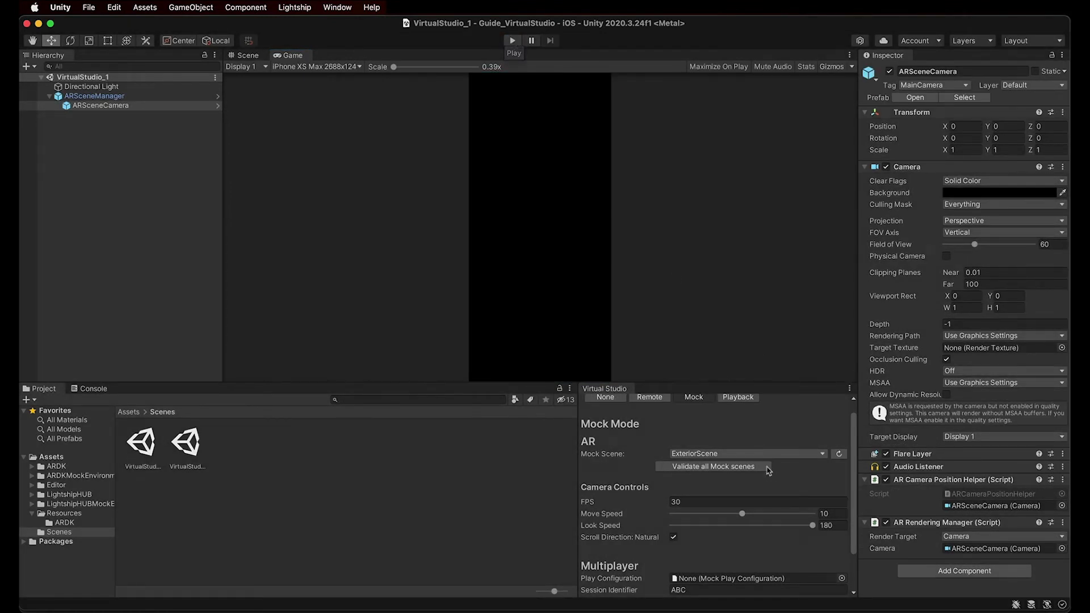
# - Drop down the Virtual Studio Mock Scene list, with ExteriorScene still selected
pyautogui.click(797, 454)
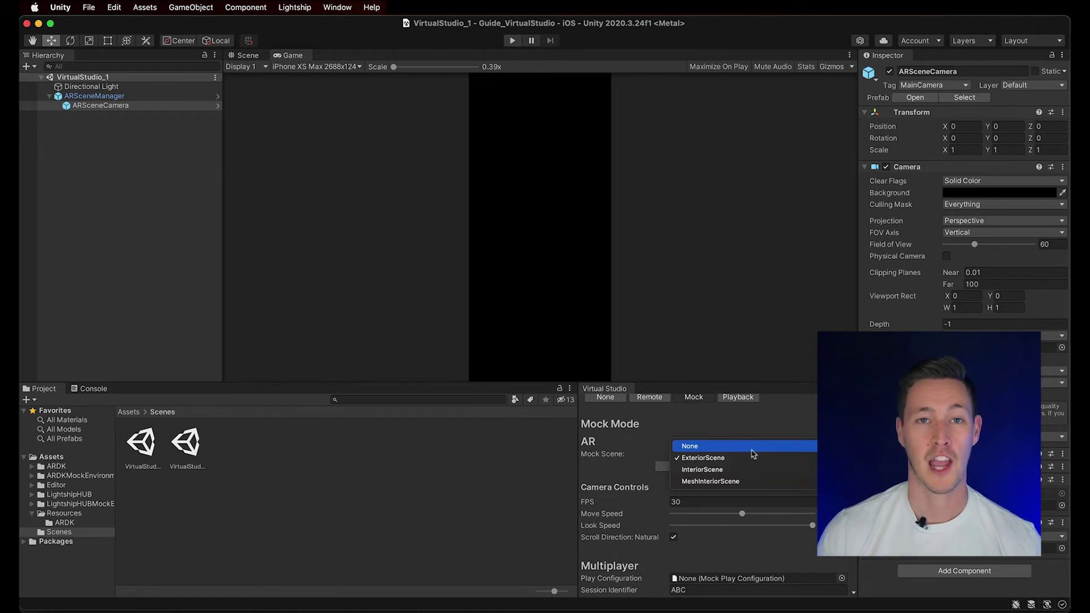
# - Preview InteriorScene in Play mode, walking the room with WASD, then reopen the scene list
pyautogui.click(737, 469)
pyautogui.click(513, 40)
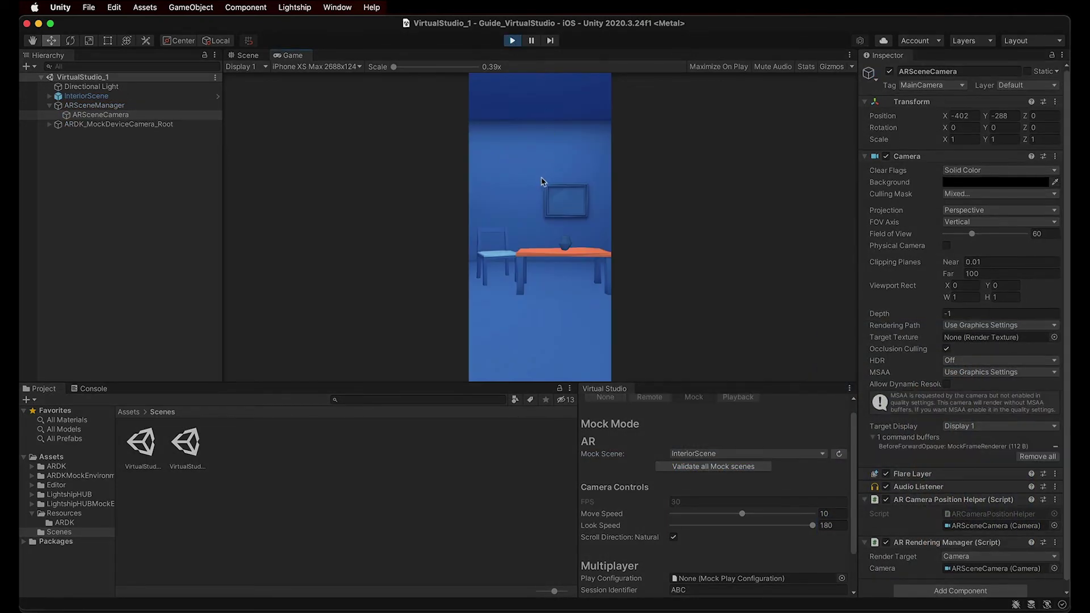
pyautogui.press('a')
pyautogui.moveTo(543, 185)
pyautogui.mouseDown(button='right')
pyautogui.moveTo(556, 204)
pyautogui.moveTo(545, 201)
pyautogui.mouseUp(button='right')
pyautogui.press('s')
pyautogui.press('w')
pyautogui.press('s')
pyautogui.press('w')
pyautogui.click(512, 40)
pyautogui.click(800, 454)
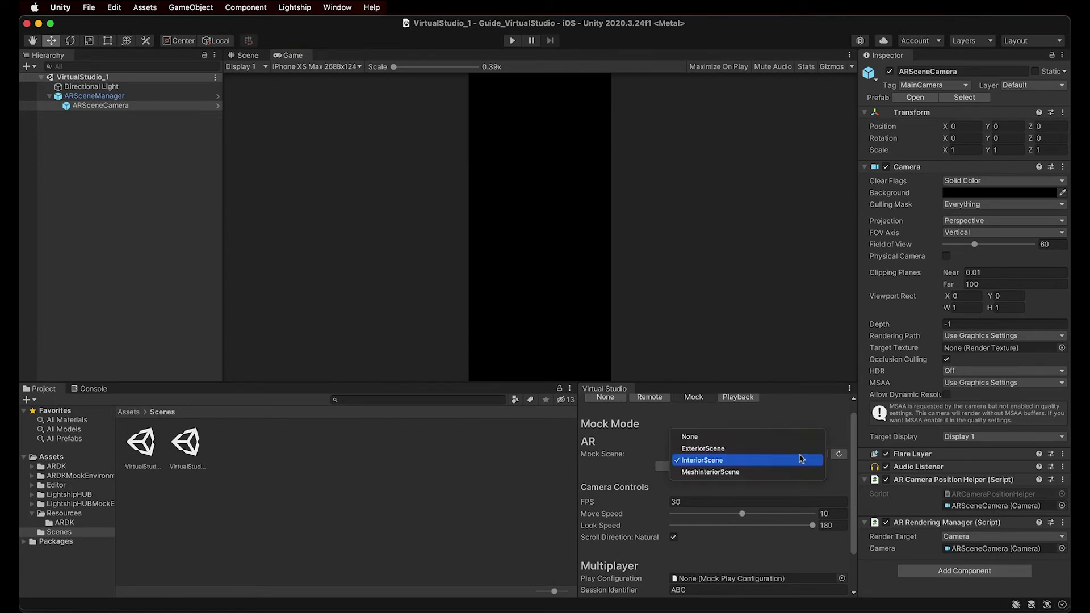
# - Preview MeshInteriorScene in Play mode, moving toward and back from the painting
pyautogui.click(752, 472)
pyautogui.click(512, 42)
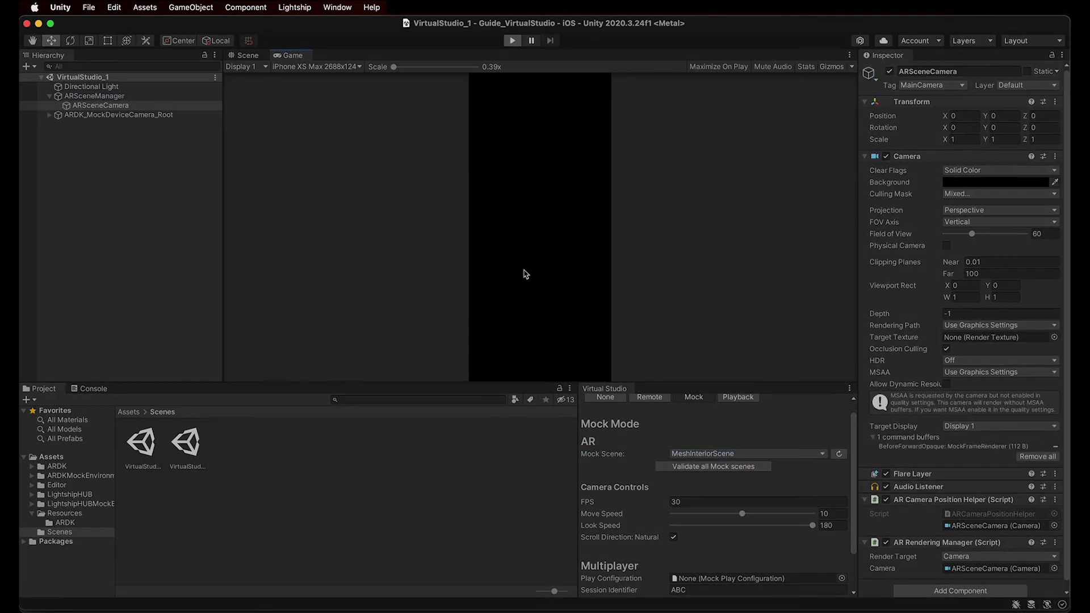
pyautogui.moveTo(533, 270)
pyautogui.mouseDown(button='right')
pyautogui.moveTo(559, 273)
pyautogui.moveTo(554, 263)
pyautogui.moveTo(558, 273)
pyautogui.mouseUp(button='right')
pyautogui.press('w')
pyautogui.press('s')
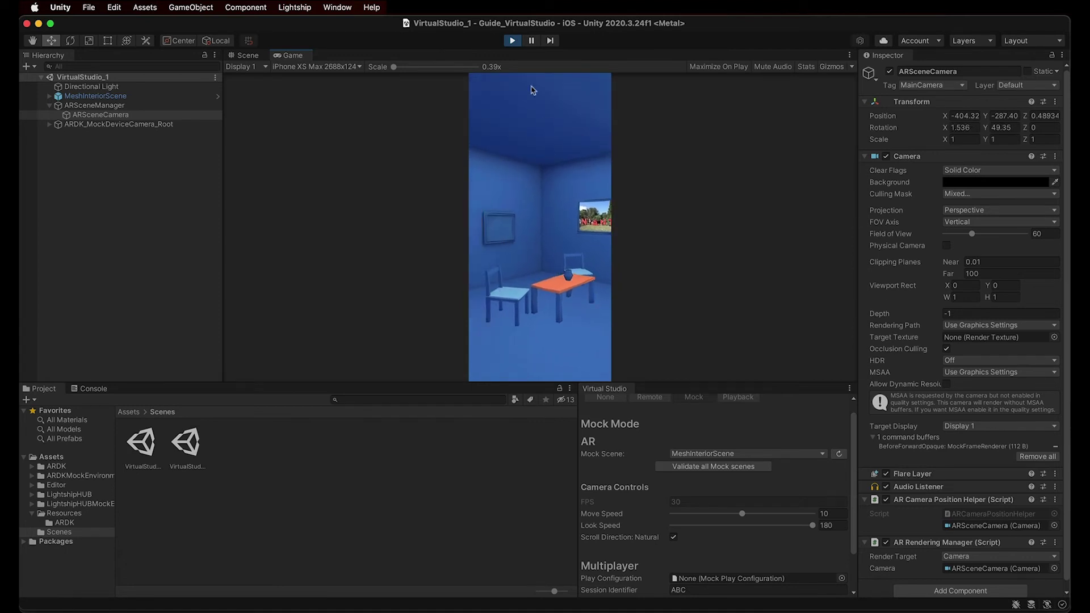
pyautogui.click(512, 42)
# - Switch the mock scene back to ExteriorScene and run it in Play mode
pyautogui.click(674, 452)
pyautogui.click(698, 439)
pyautogui.click(513, 41)
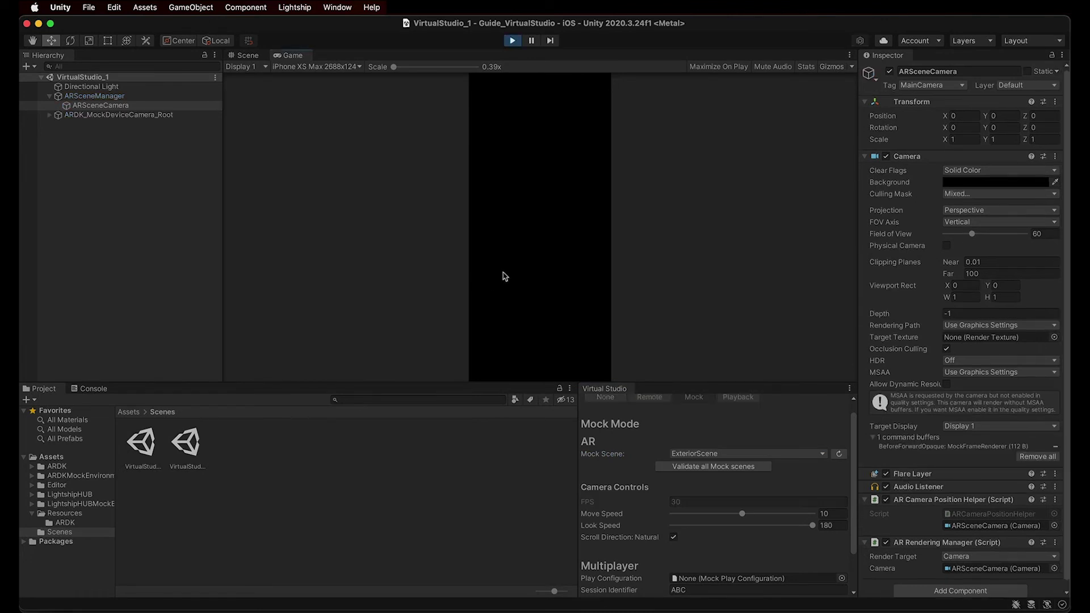
pyautogui.moveTo(534, 252); pyautogui.dragTo(533, 255, button='right')
# - Scroll down the Lightship ARDK User Manual page past its AR Fundamentals section
pyautogui.scroll(-2, 534, 256)
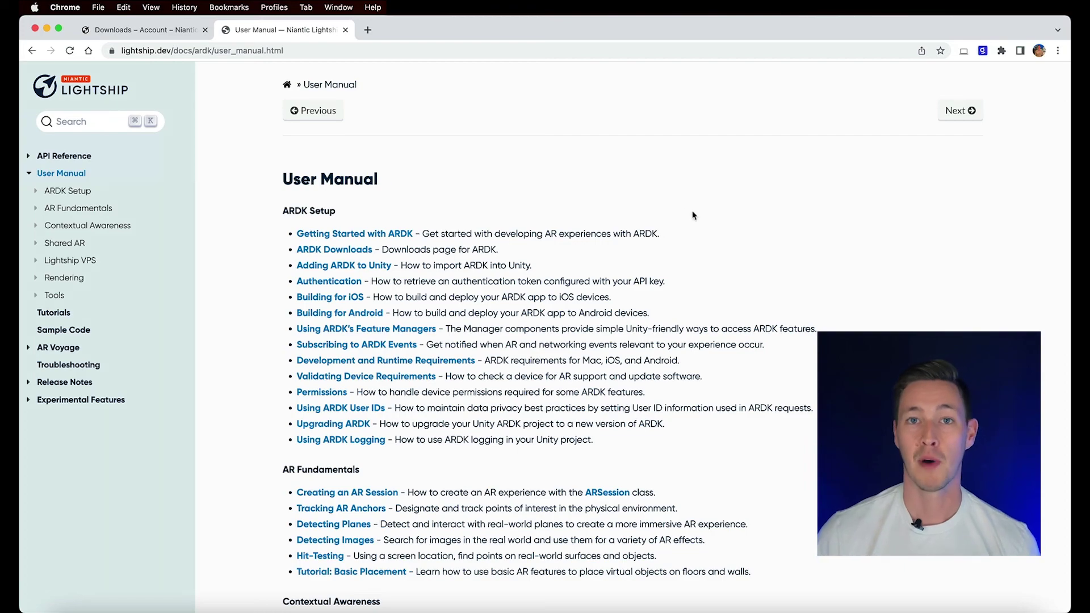
pyautogui.scroll(-5, 693, 216)
pyautogui.scroll(-15, 778, 226)
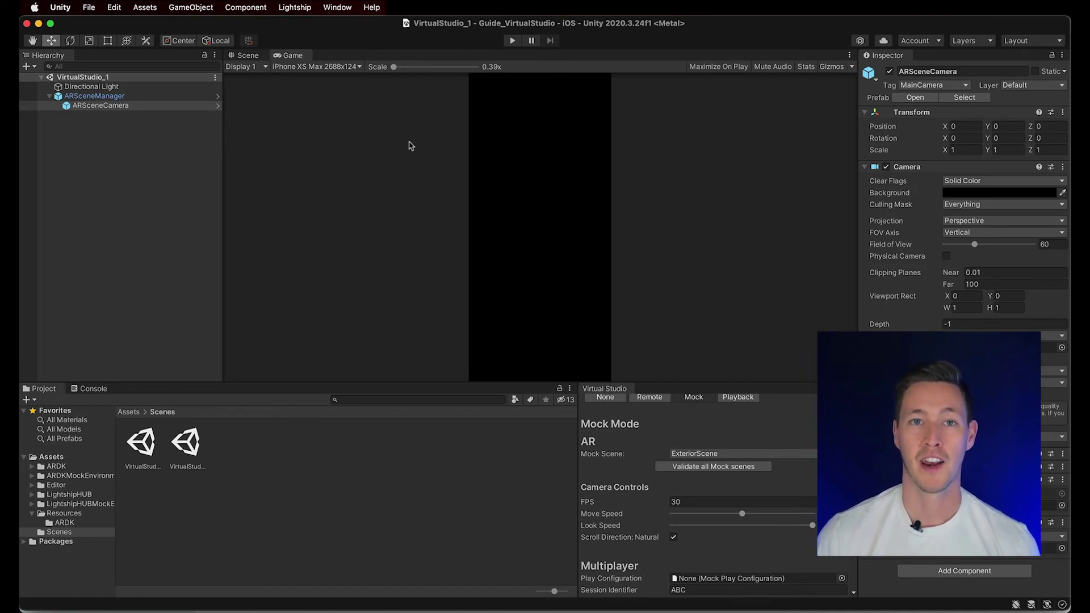
# - Open Lightship Hub > Welcome and scroll the Templates gallery down to the Shared AR section
pyautogui.click(297, 8)
pyautogui.moveTo(303, 28)
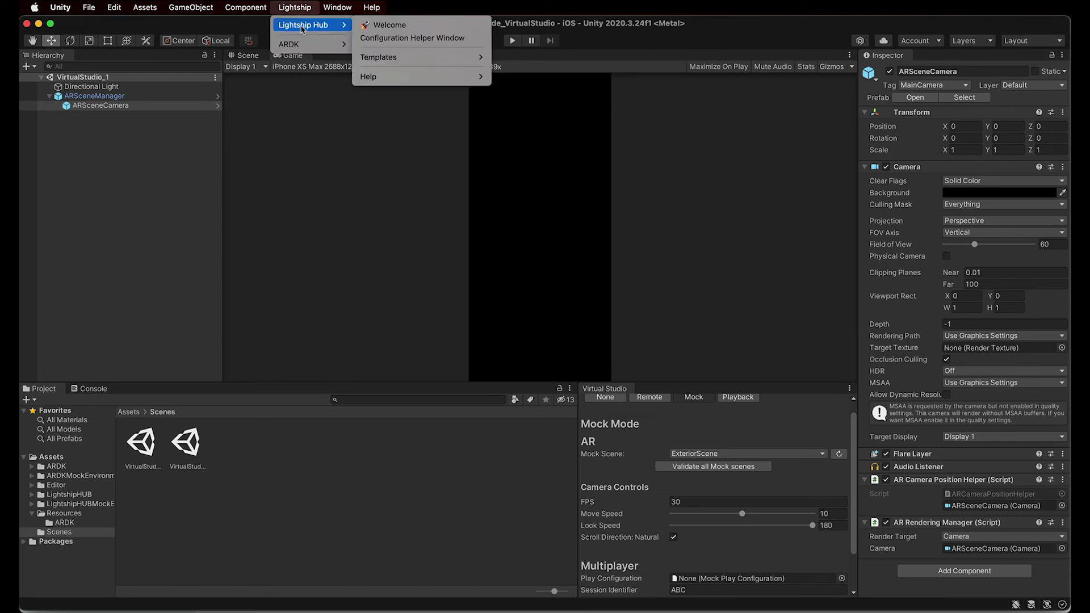
pyautogui.click(386, 26)
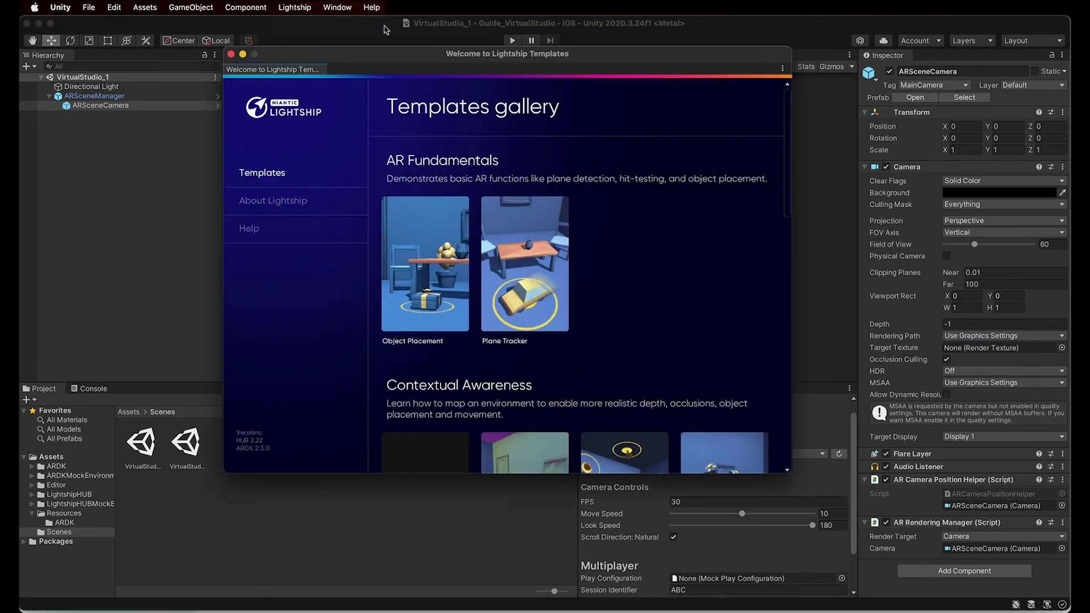
pyautogui.scroll(-10, 633, 190)
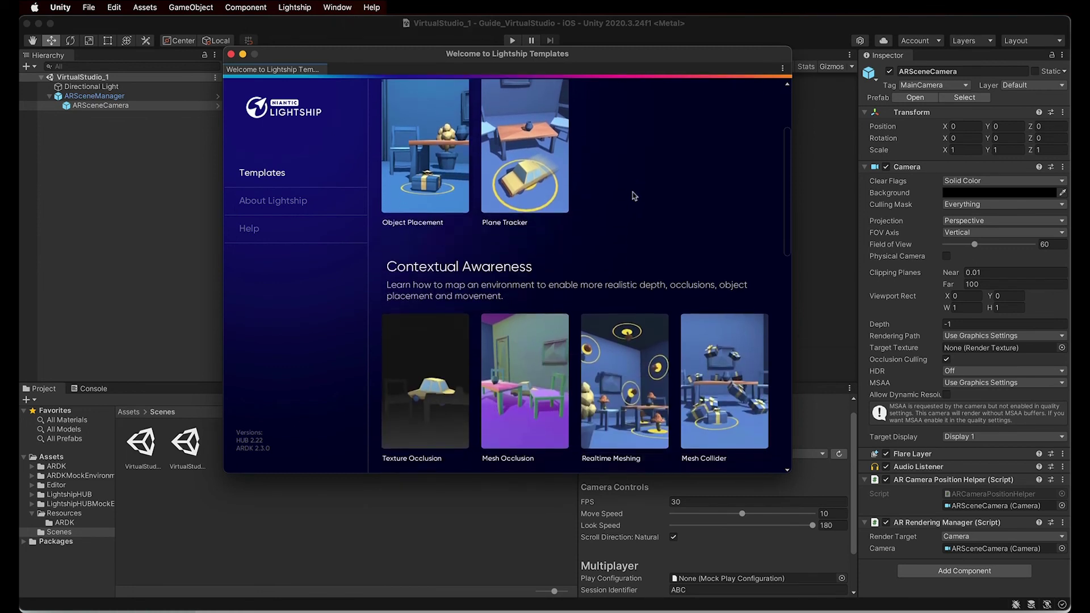
pyautogui.scroll(-4, 634, 195)
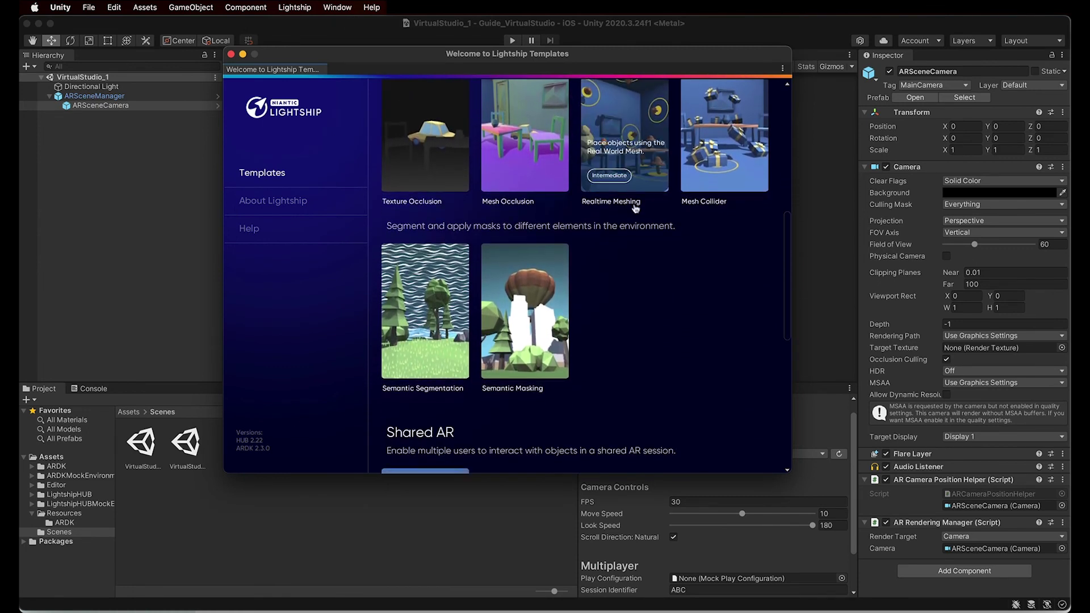
pyautogui.scroll(-3, 635, 211)
pyautogui.scroll(-11, 634, 224)
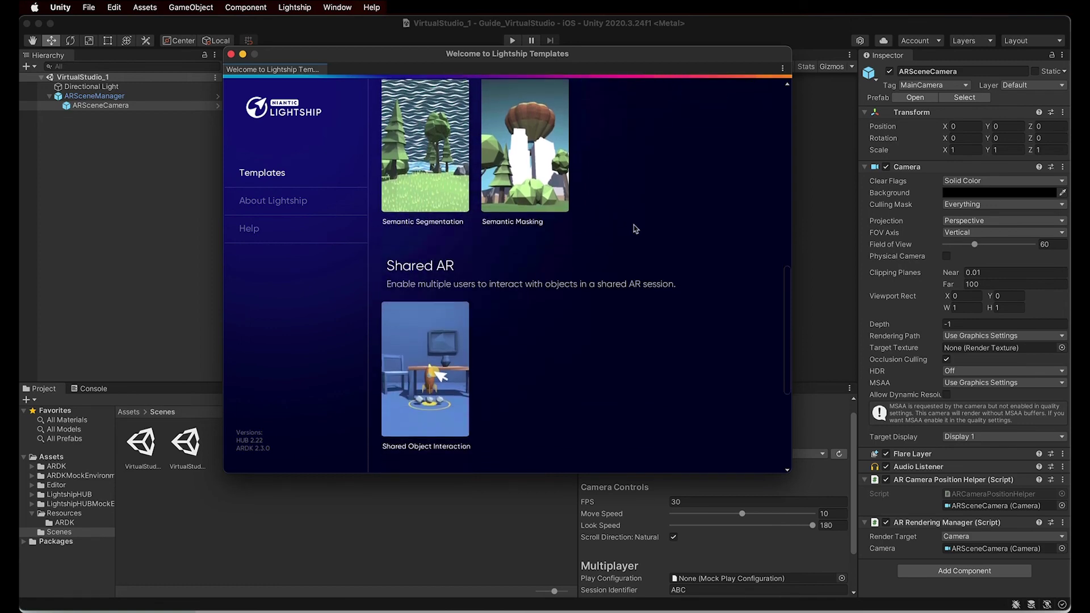